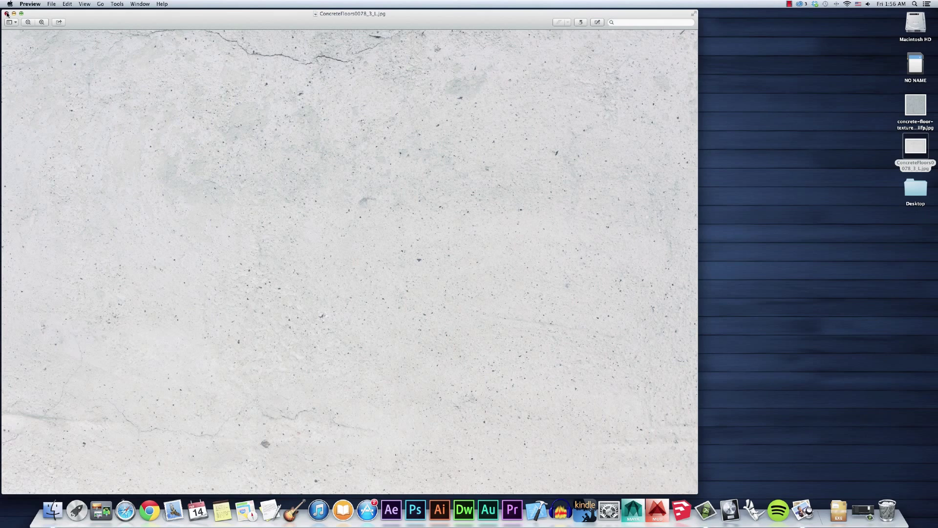
Close Preview, launch Photoshop, and unlock the Background layer for editing
left_click(7, 13)
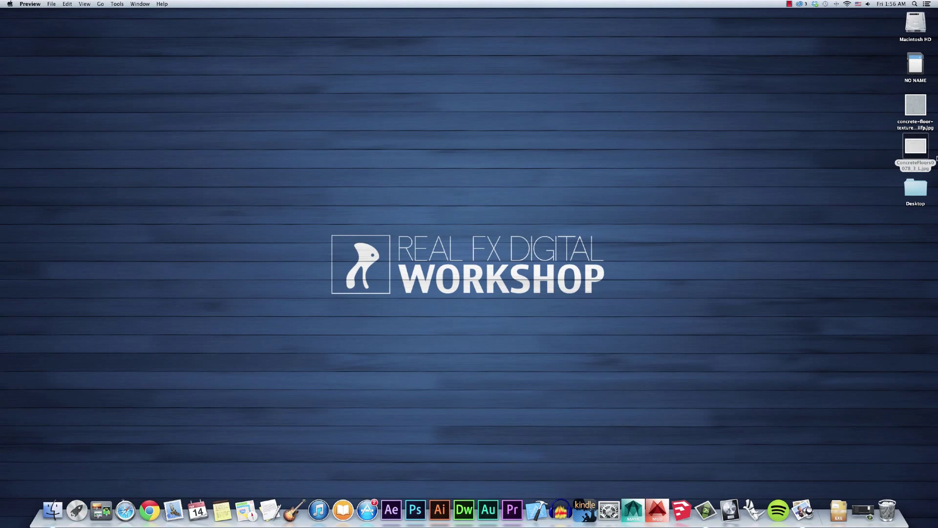
left_click(425, 507)
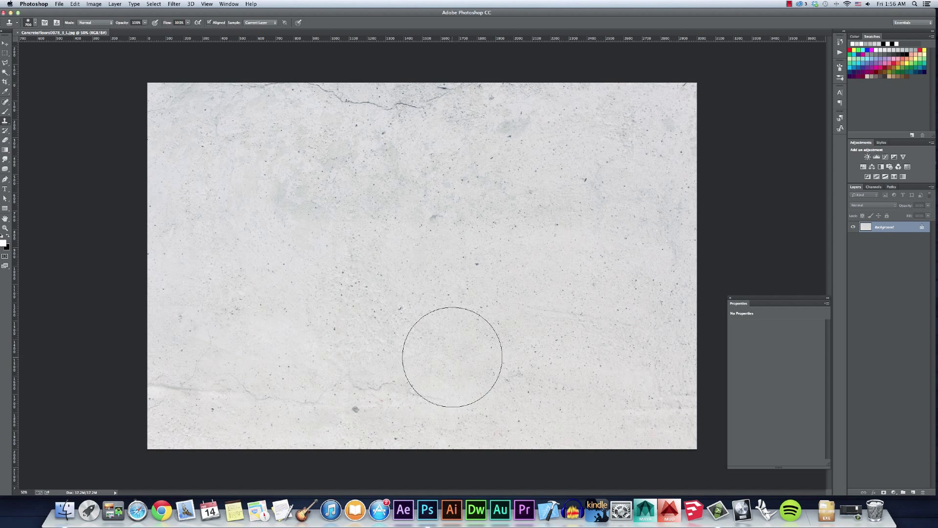
left_click(922, 229)
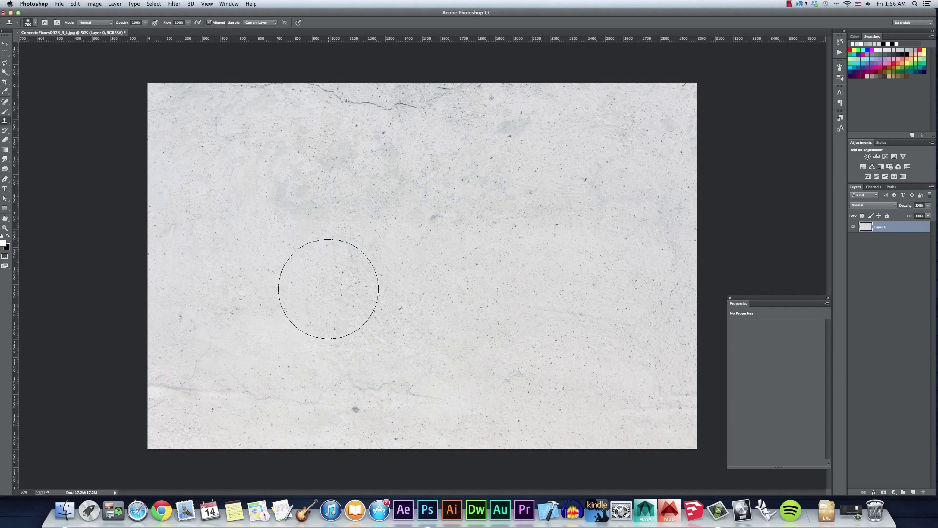
Crop the concrete photo to a 1:1 square section of the texture
key("c")
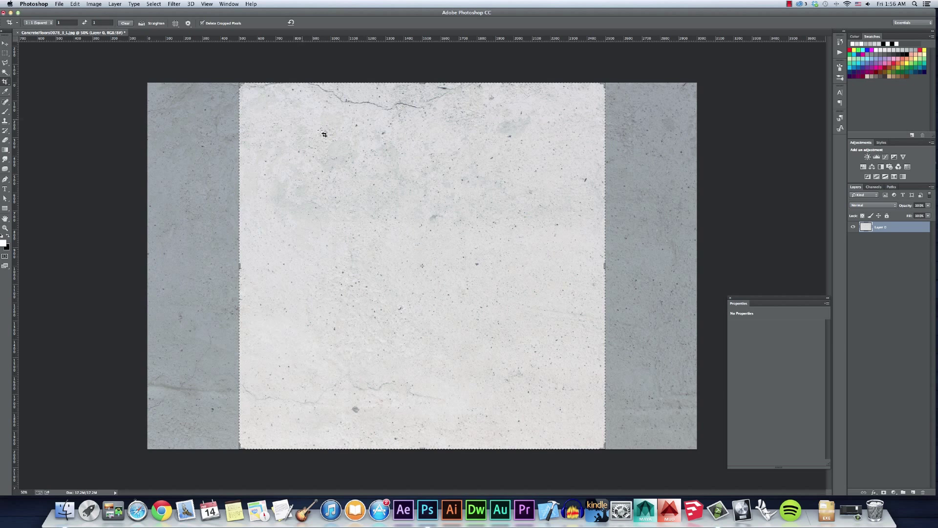
left_click_drag(241, 84, 256, 100)
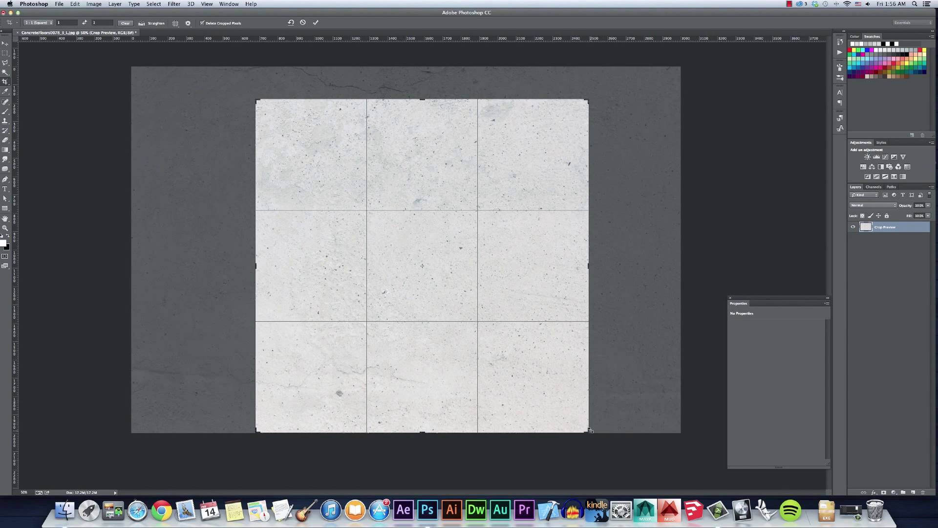
left_click_drag(590, 430, 570, 412)
left_click_drag(376, 288, 236, 286)
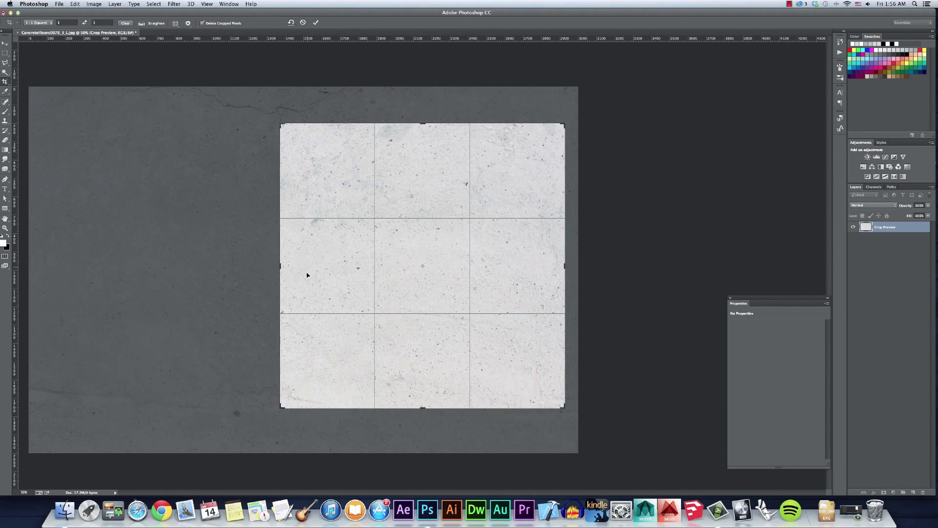
left_click_drag(356, 299, 353, 309)
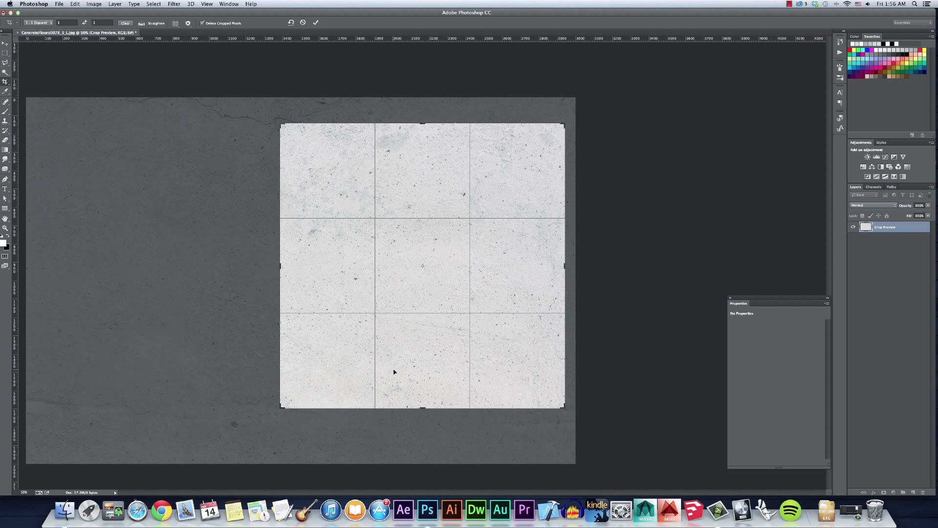
key("Return")
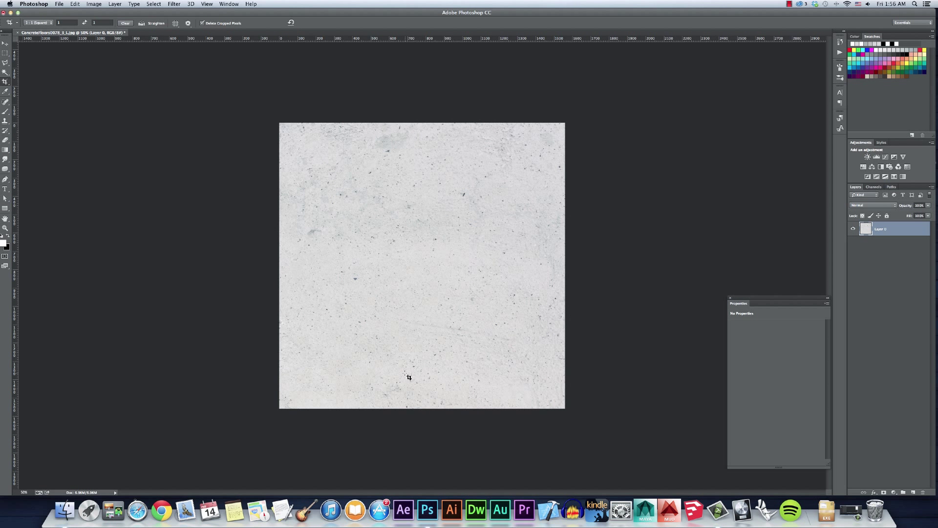
Set the image size to 1600 × 1600 pixels
key("super+alt+i")
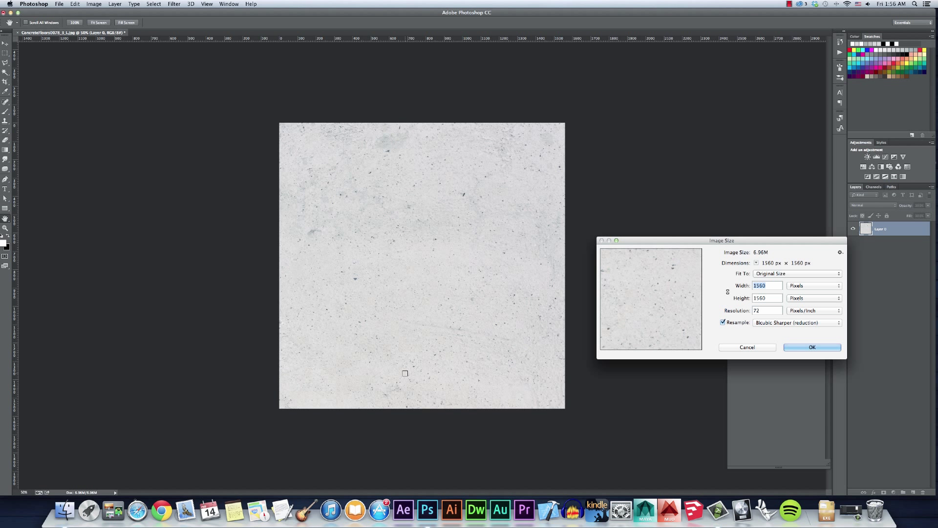
type("1600")
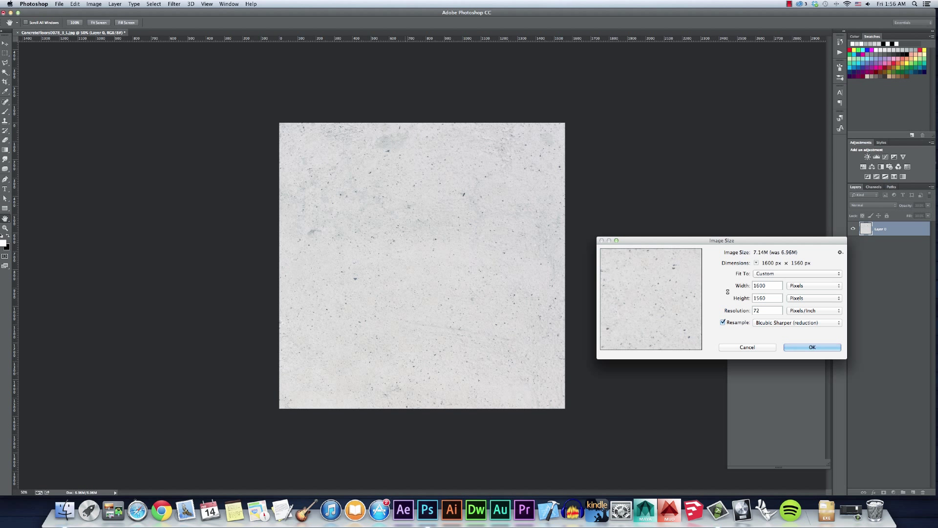
key("Tab")
type("1600")
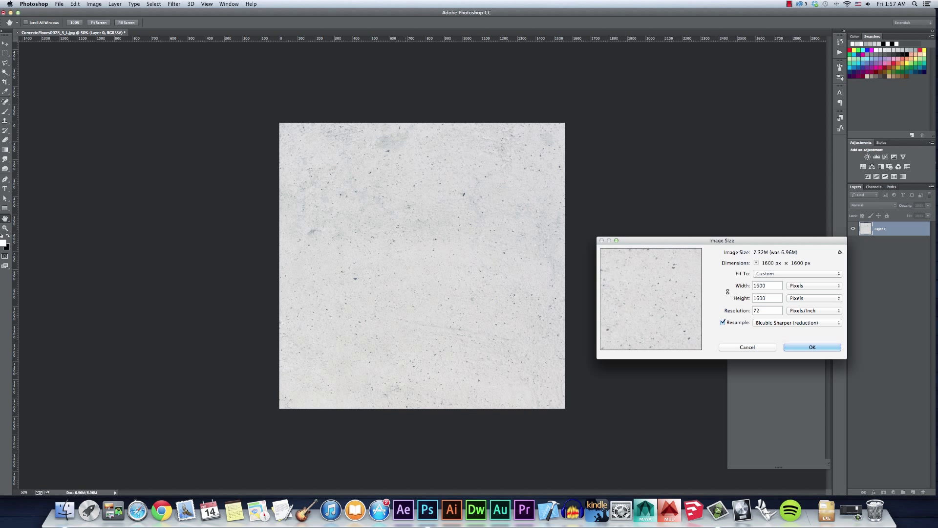
key("Return")
Apply the Offset filter at 800 px horizontal and 800 px vertical with Wrap Around
key("c")
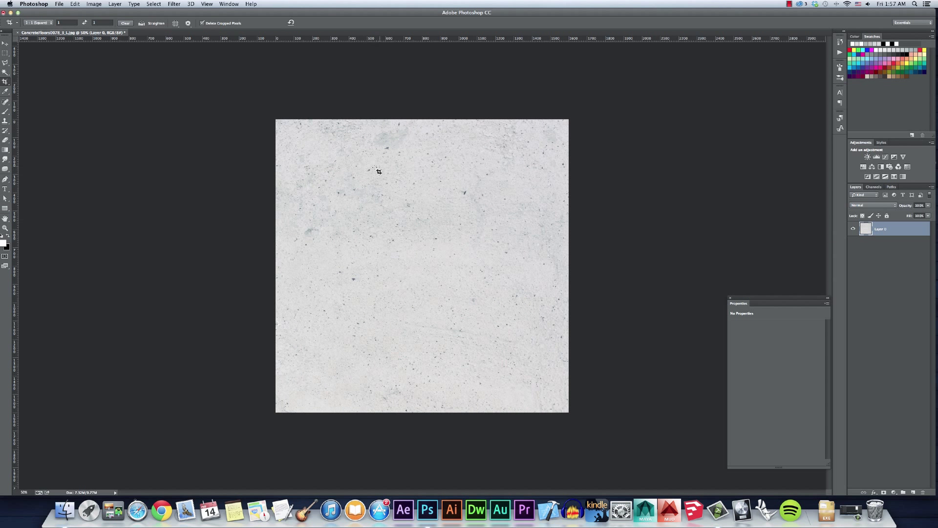
left_click(153, 4)
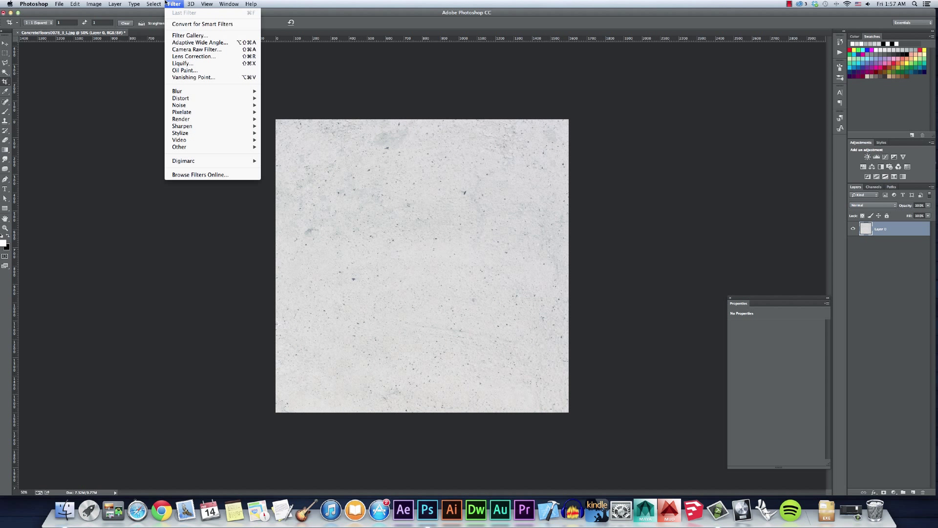
mouse_move(217, 147)
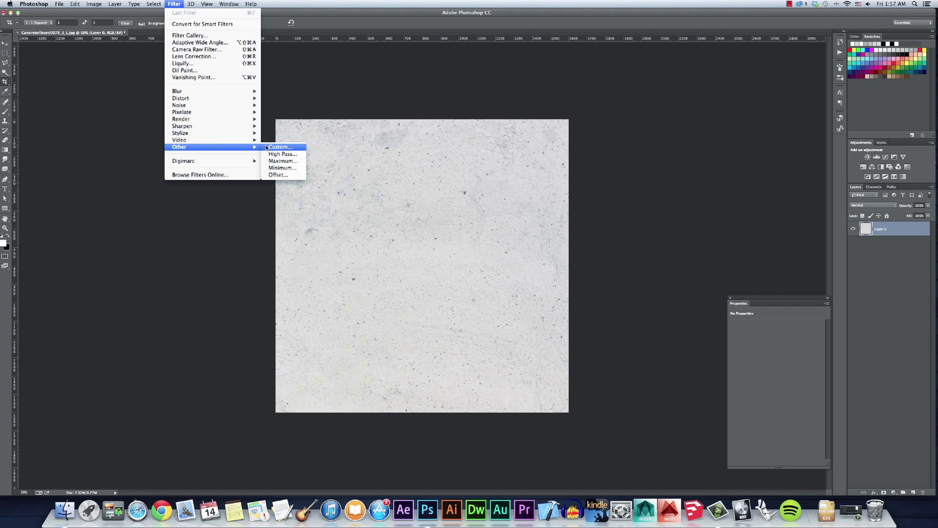
left_click(280, 175)
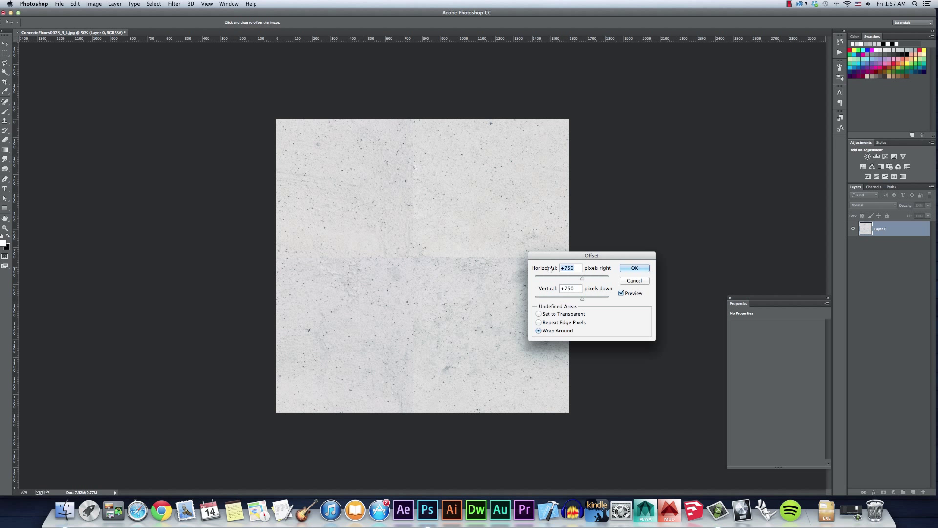
type("800")
key("Tab")
type("80")
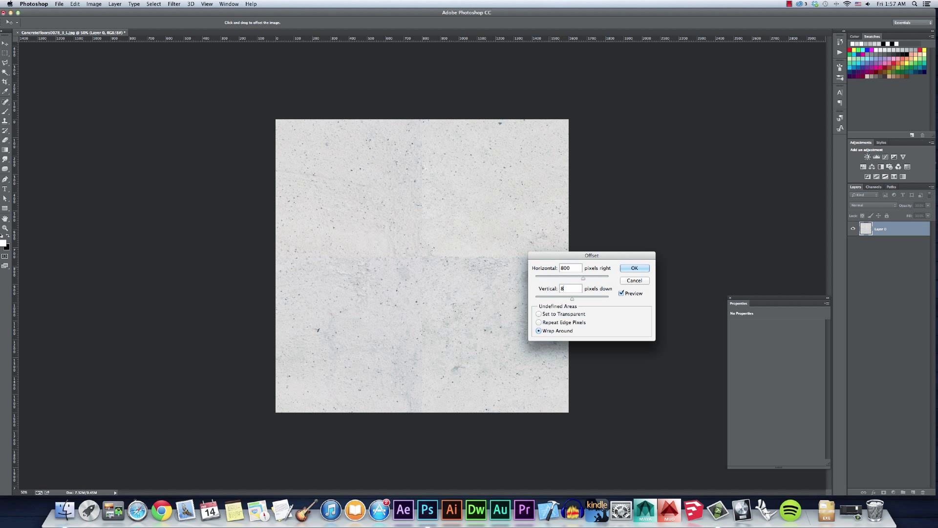
type("0")
key("Return")
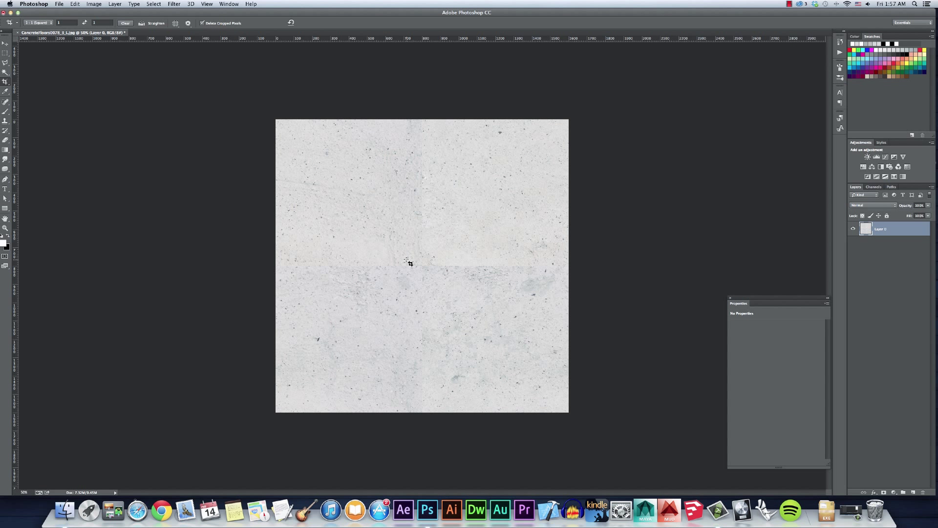
Add vertical and horizontal guides at the canvas centre and a new empty layer
key("v")
left_click_drag(14, 242, 422, 243)
left_click_drag(447, 39, 420, 256)
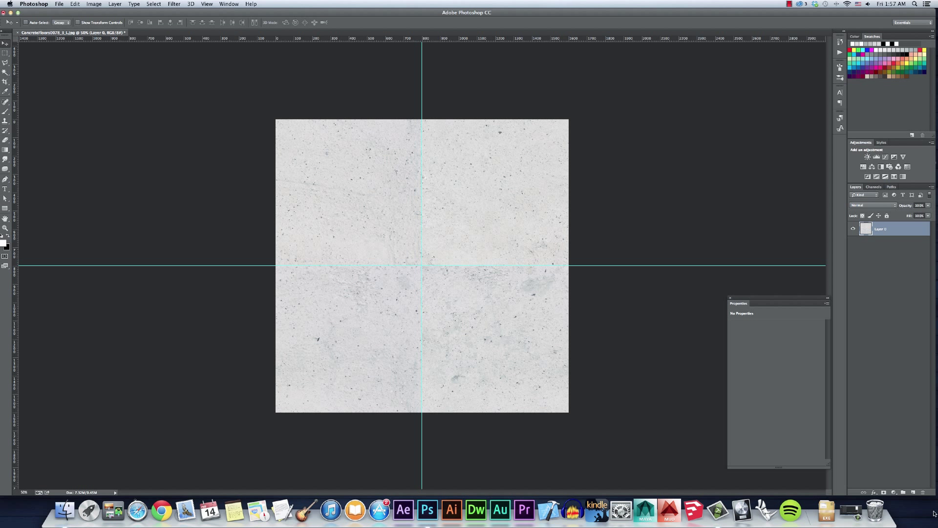
left_click(914, 492)
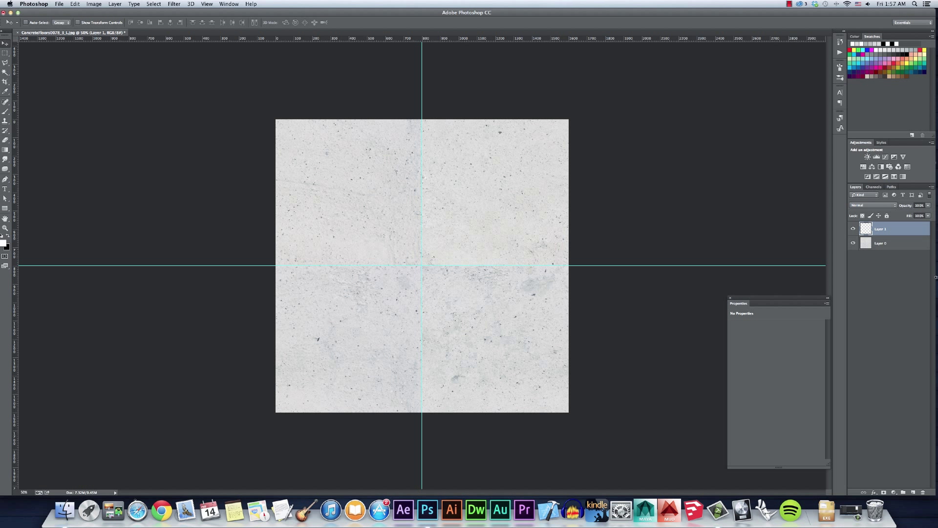
Select the bottom-left quadrant and paint light colour over its seam at 18% brush opacity
key("m")
left_click_drag(276, 412, 422, 265)
key("b")
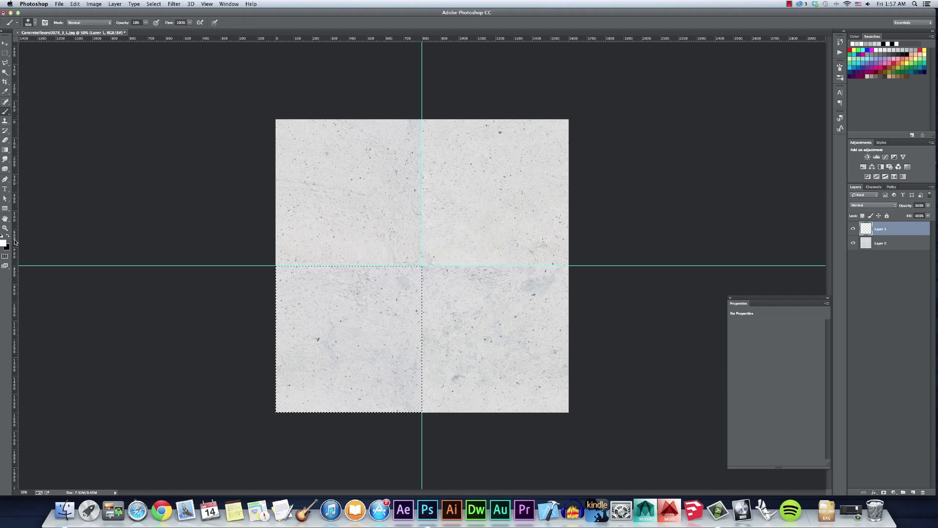
left_click(4, 243)
key("Return")
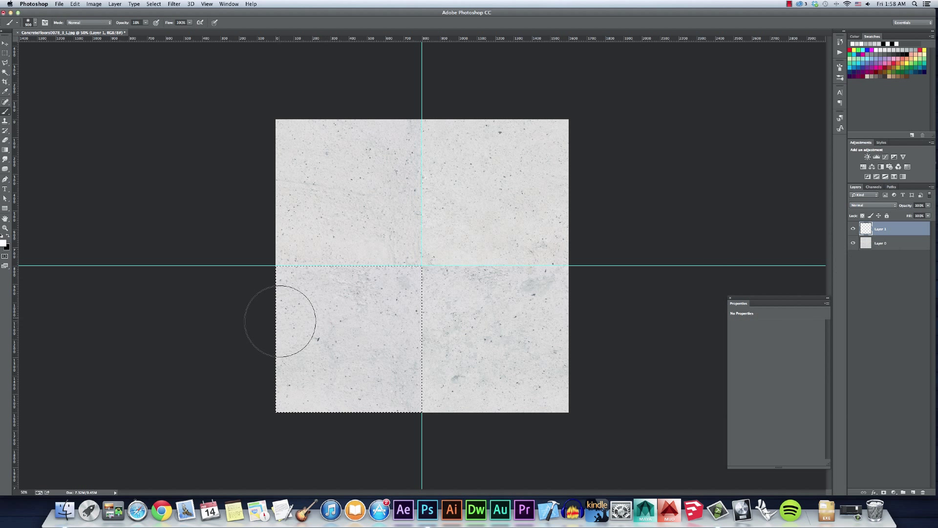
mouse_move(280, 321)
left_mouse_down()
mouse_move(277, 282)
mouse_move(255, 274)
mouse_move(367, 269)
mouse_move(417, 289)
left_mouse_up()
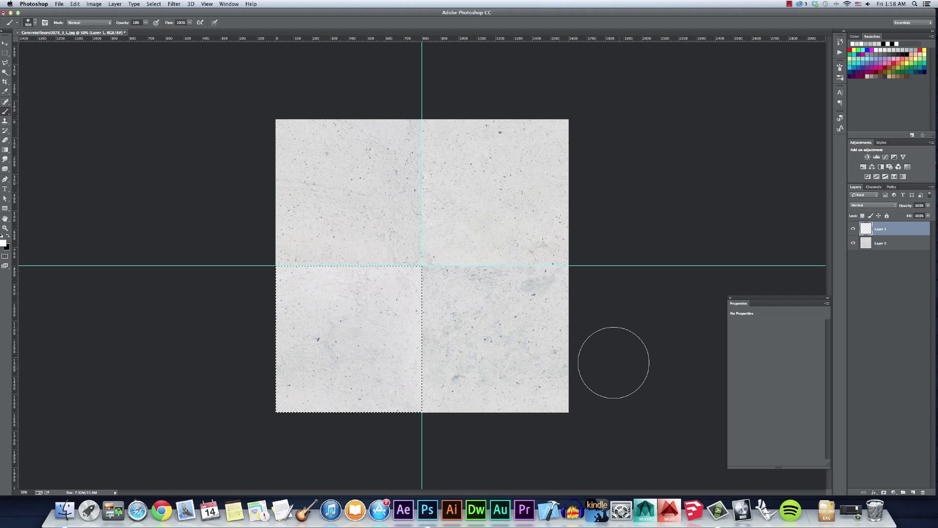
Paint the bottom-right, top-left and top-right quadrants, each selected between the guides
key("m")
mouse_move(333, 329)
left_mouse_down()
mouse_move(449, 293)
mouse_move(479, 329)
left_mouse_up()
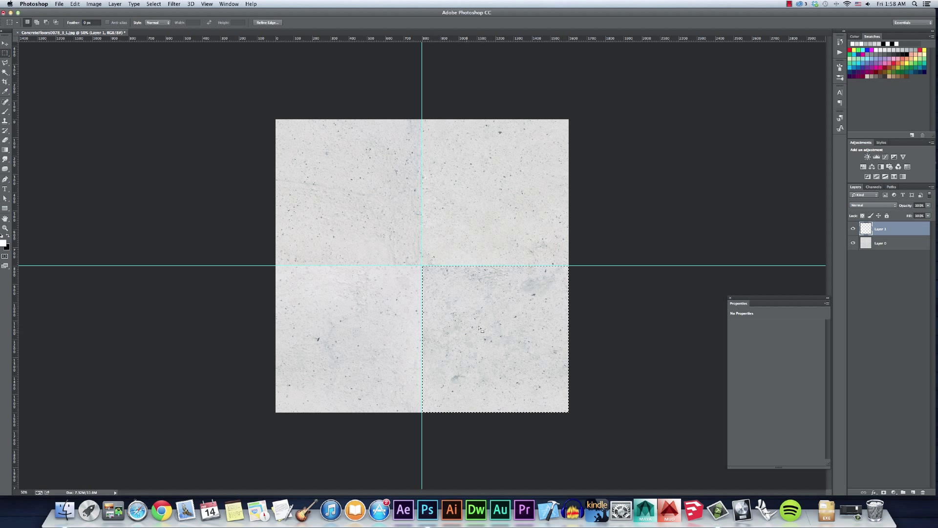
key("b")
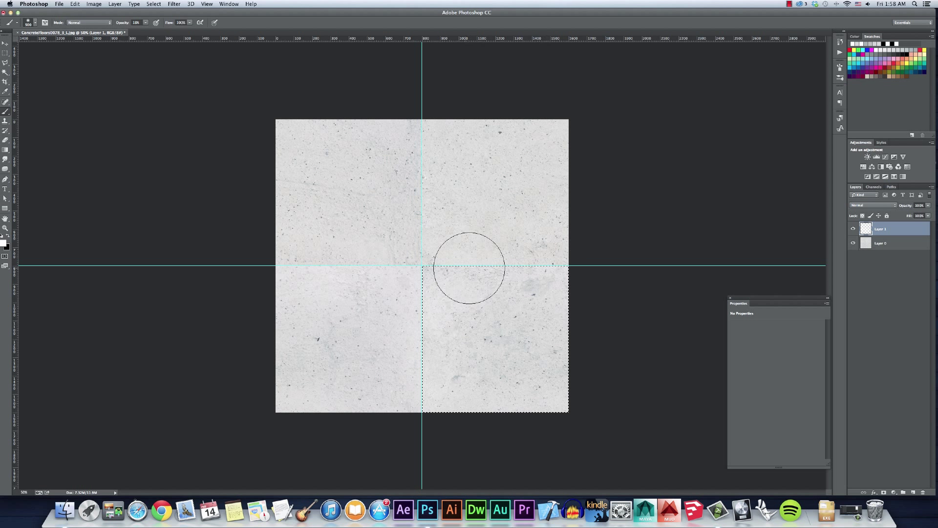
key("m")
mouse_move(447, 405)
left_mouse_down()
mouse_move(420, 247)
mouse_move(301, 257)
left_mouse_up()
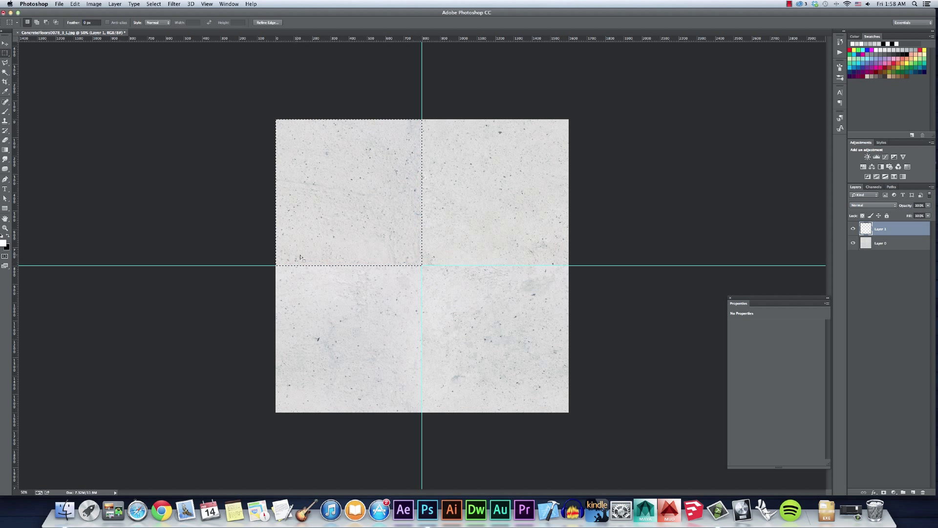
key("b")
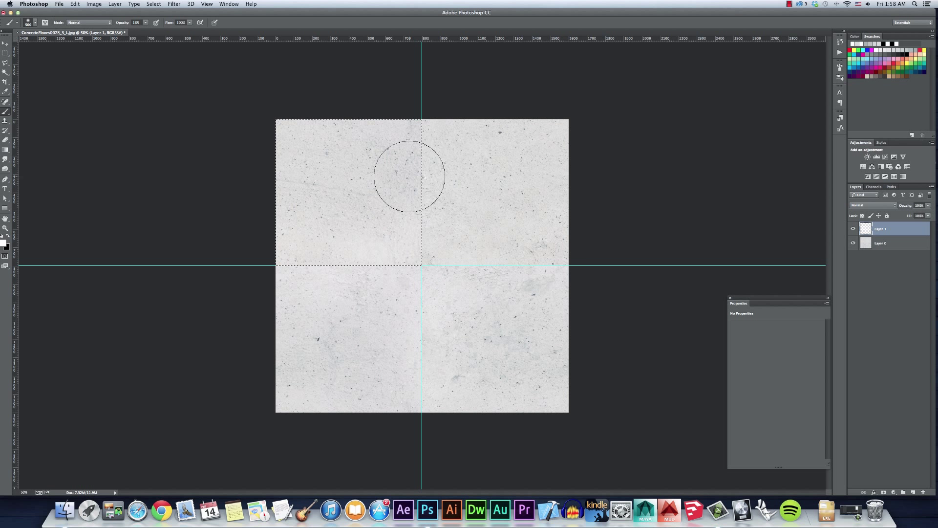
key("m")
left_click(602, 105)
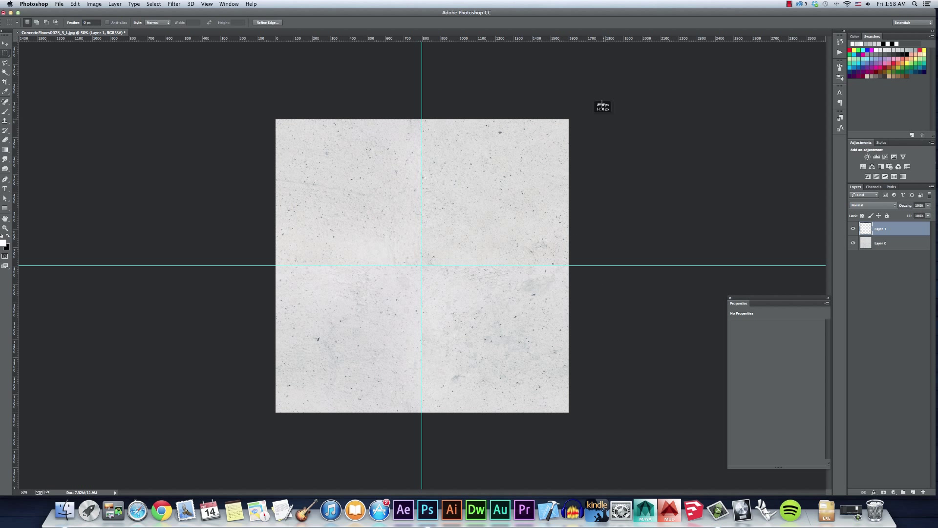
left_click_drag(602, 104, 422, 265)
key("b")
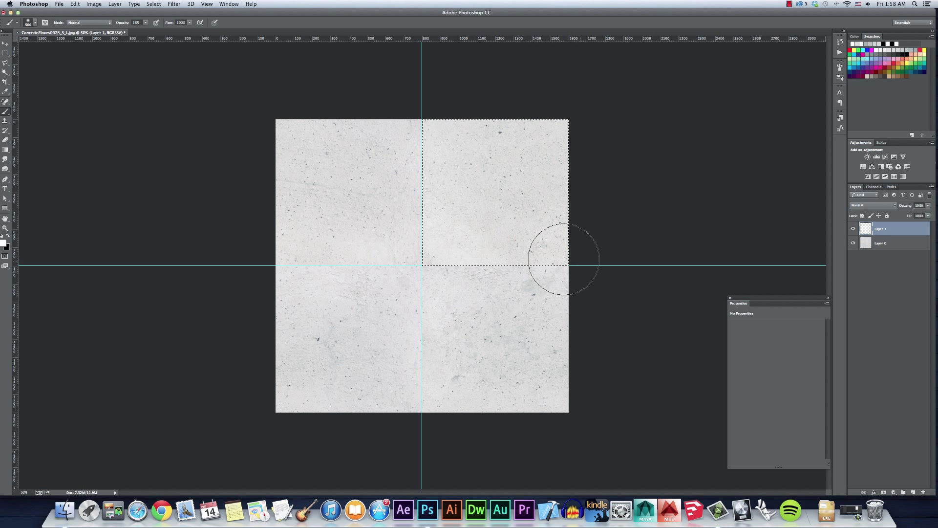
Toggle Layer 1's visibility off and on to compare the texture
key("v")
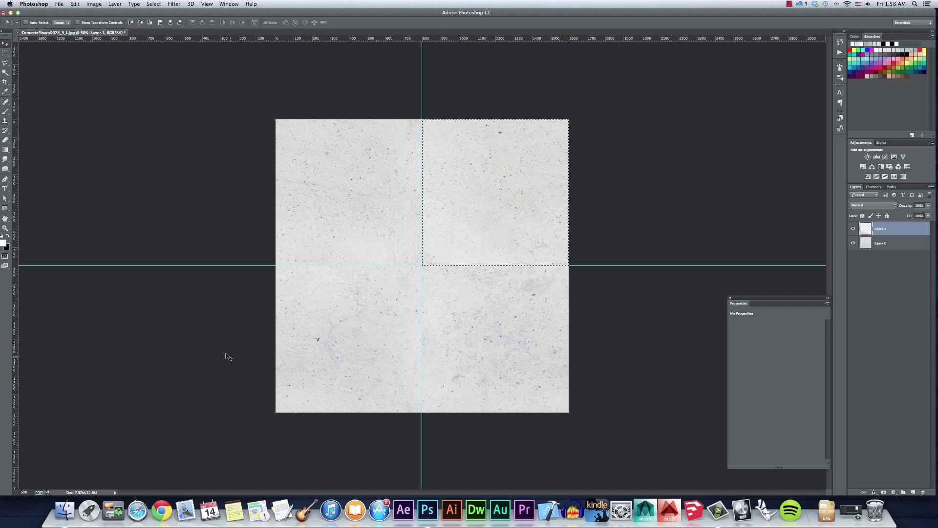
left_click(854, 229)
left_click(853, 229)
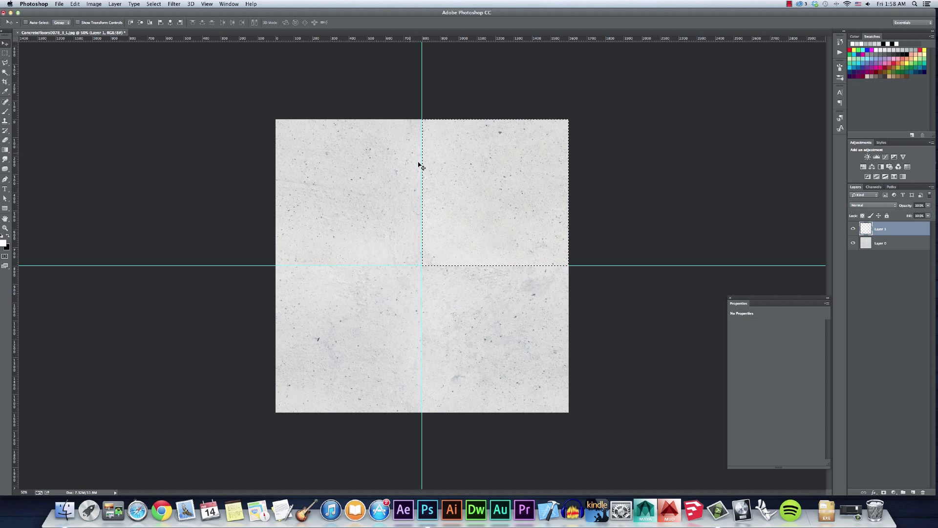
Reselect the top-left quadrant and enlarge the brush to 700 for painting
key("m")
left_click(263, 111)
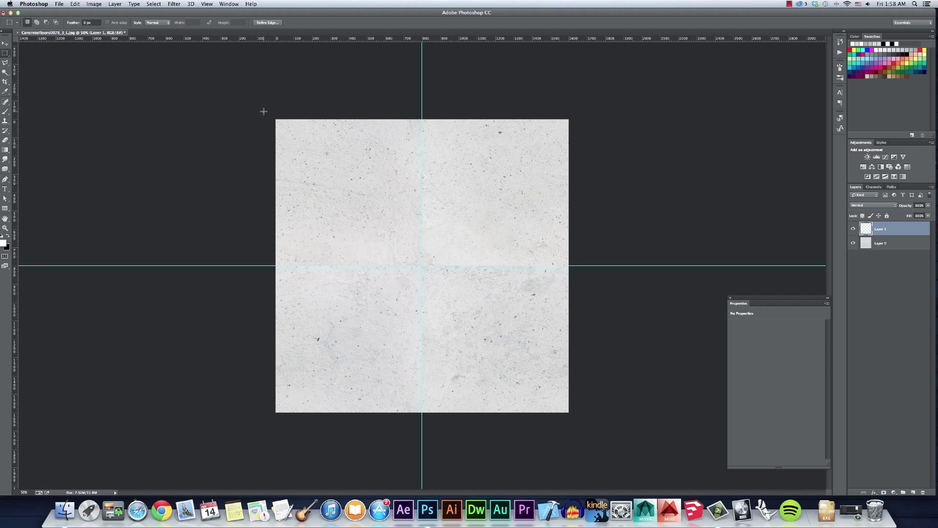
left_click_drag(263, 112, 423, 266)
key("b")
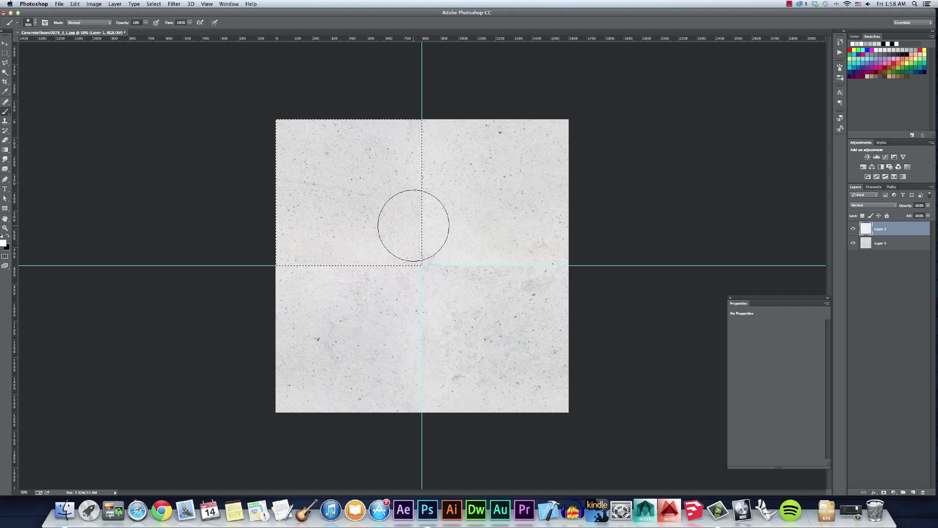
key("bracketright")
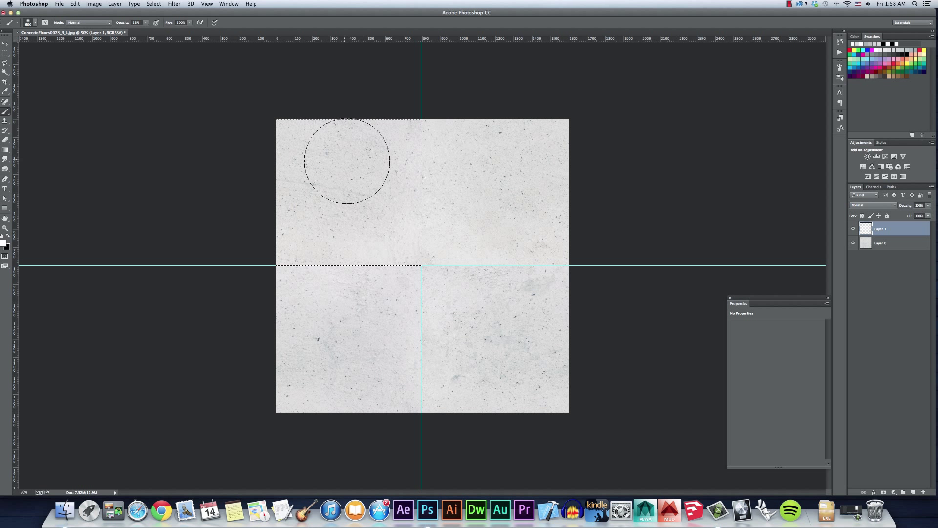
key("bracketright")
Lower Layer 1's opacity to 43% and deselect
left_click(928, 206)
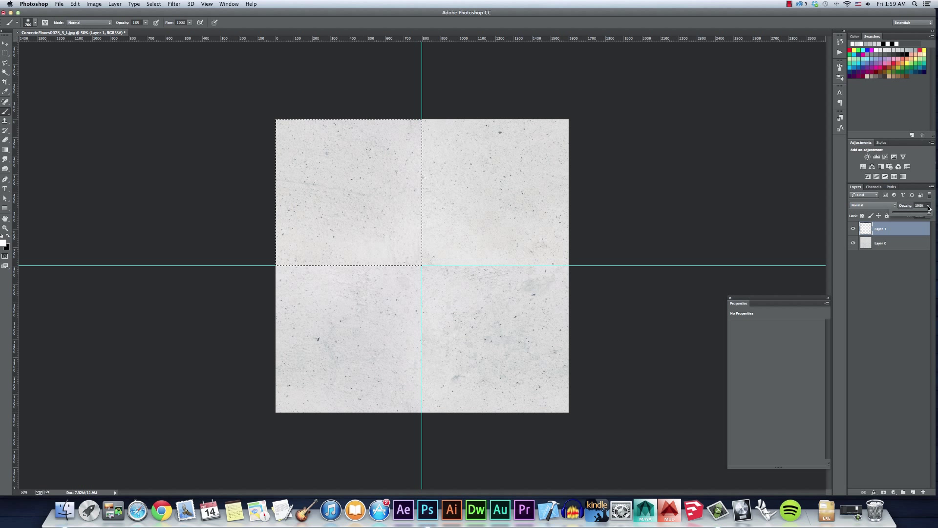
left_click_drag(928, 207, 912, 216)
key("ctrl+d")
key("v")
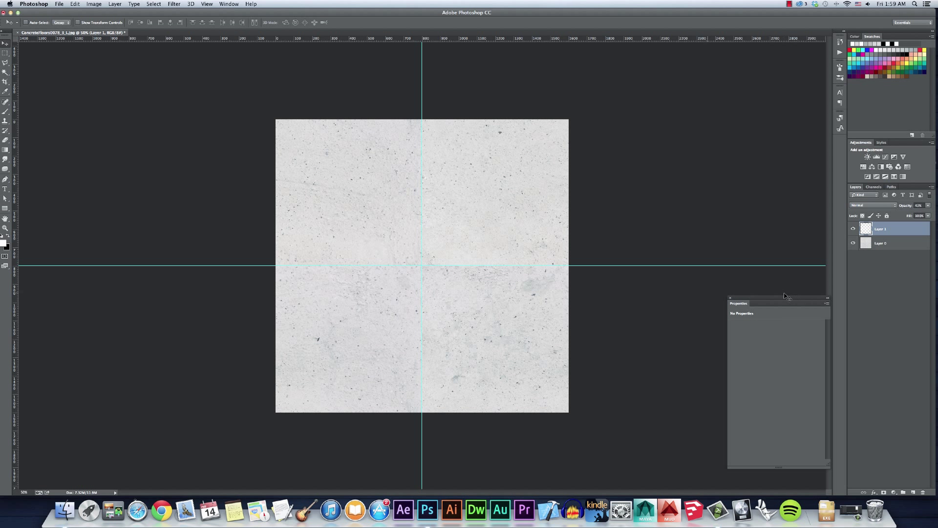
Add a Hue/Saturation adjustment layer with lowered saturation and drag both centre guides off the canvas
left_click(897, 494)
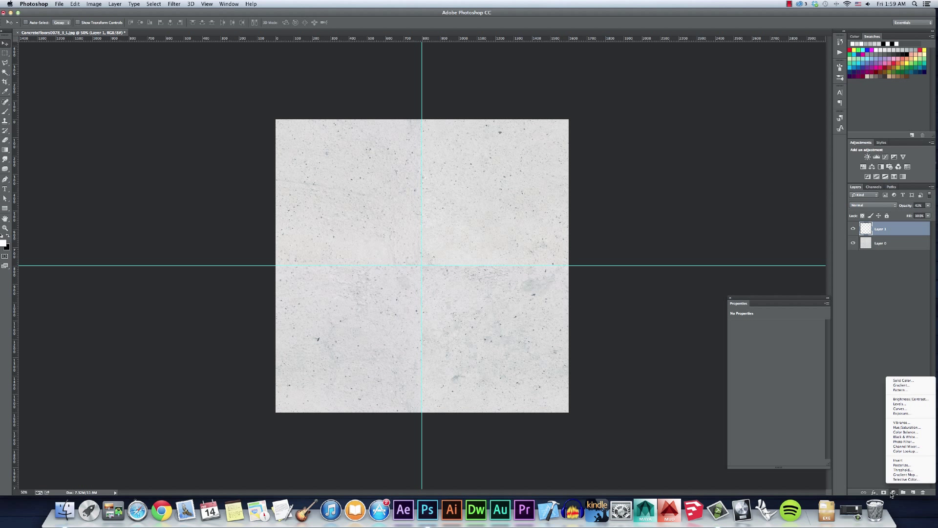
left_click(903, 428)
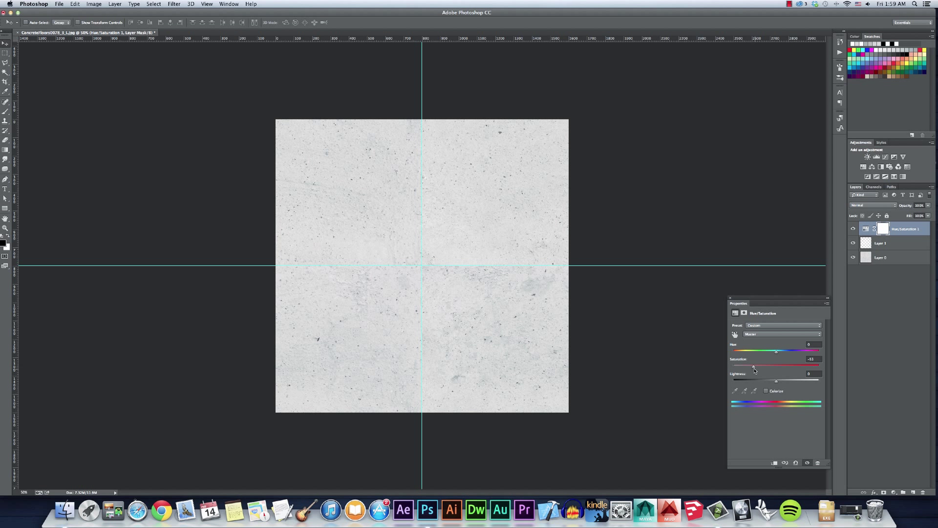
left_click(731, 299)
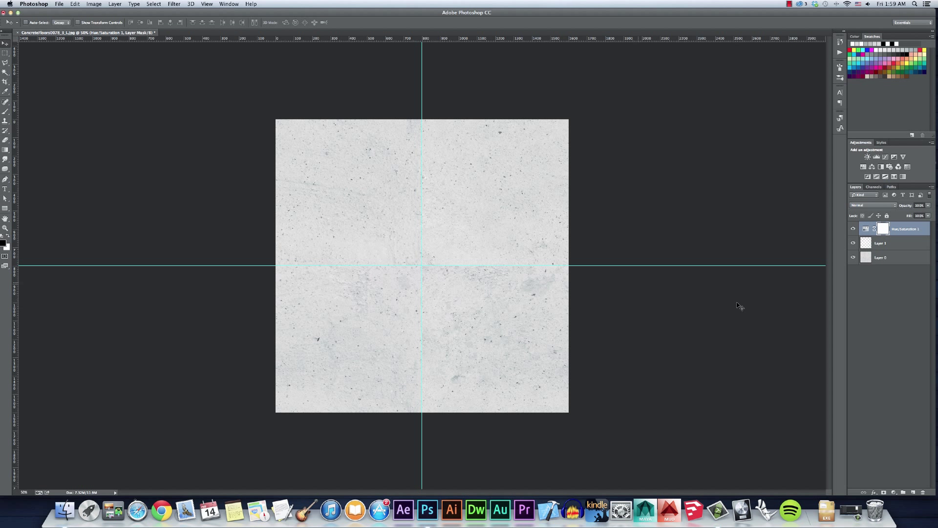
left_click_drag(482, 267, 474, 53)
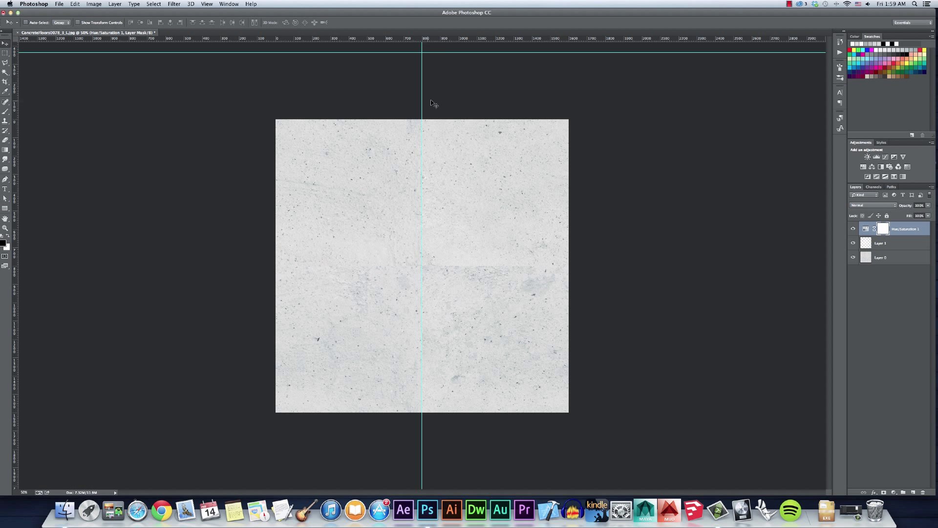
left_click_drag(423, 103, 99, 114)
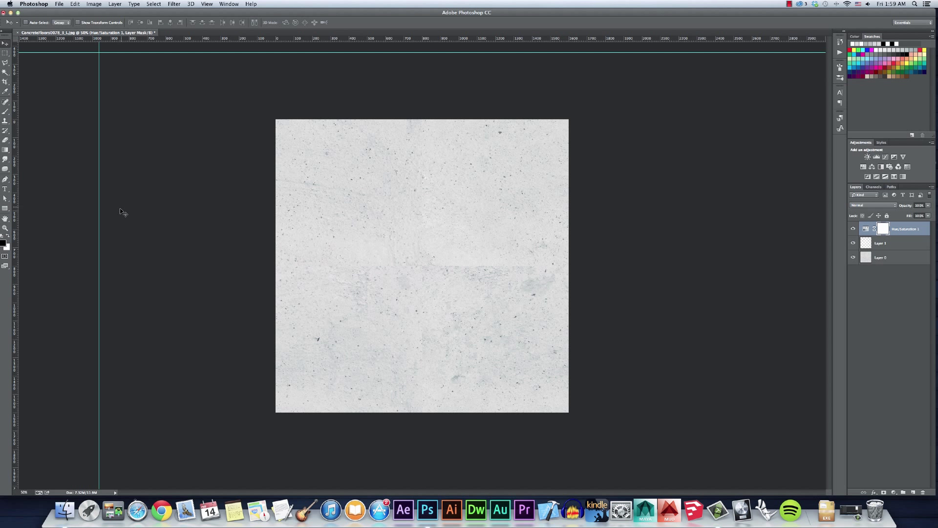
With the Spot Healing Brush active, merge Layer 1 and Layer 0 into one layer
left_click(6, 102)
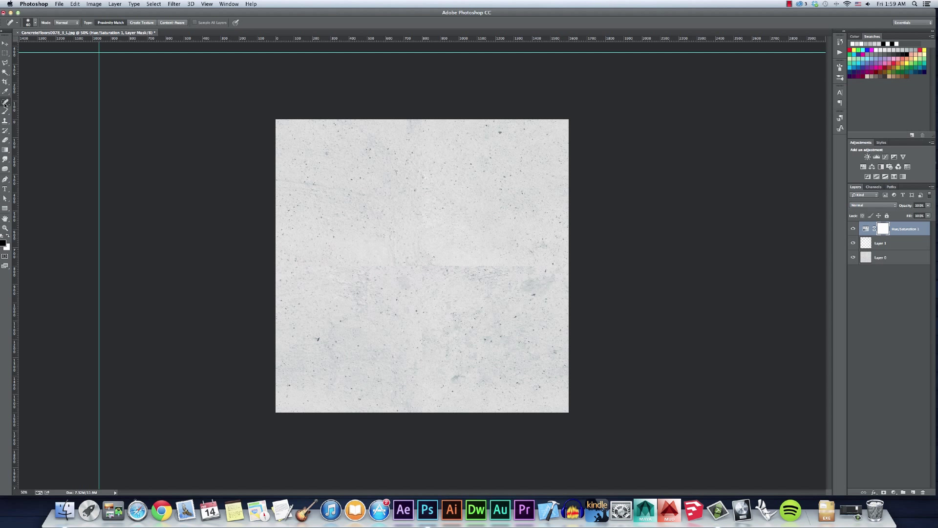
left_click(6, 104)
left_click(33, 100)
left_click(892, 249)
left_click(894, 258, "shift")
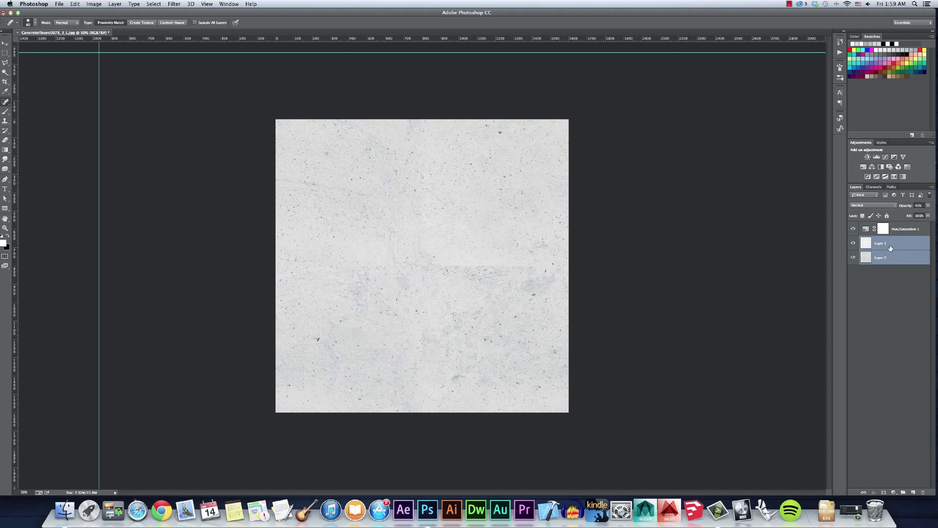
right_click(893, 257)
left_click(839, 395)
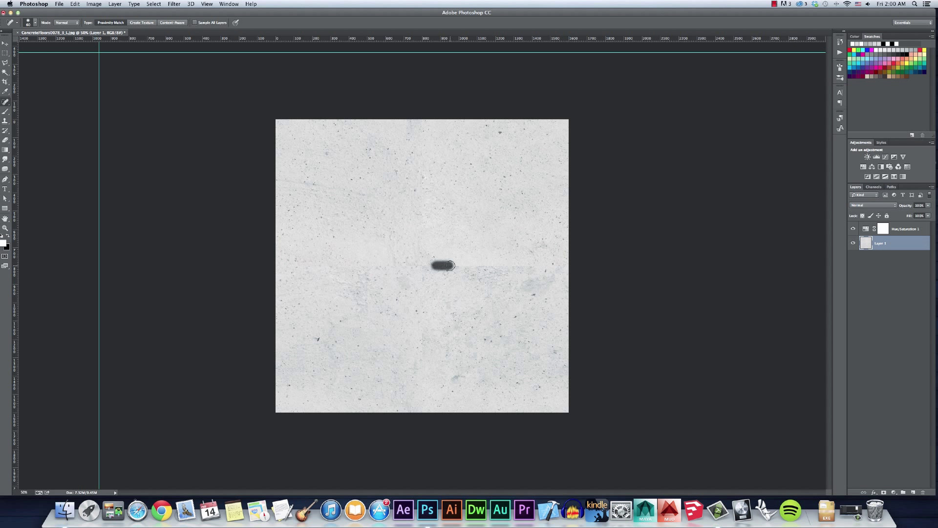
Heal along the horizontal and vertical seams crossing the texture's centre
left_click_drag(450, 265, 545, 265)
left_click_drag(277, 266, 411, 268)
left_click_drag(422, 124, 420, 203)
left_click_drag(421, 314, 422, 330)
left_click_drag(424, 411, 423, 324)
left_click_drag(455, 266, 420, 266)
left_click_drag(422, 231, 422, 254)
left_click_drag(497, 267, 406, 270)
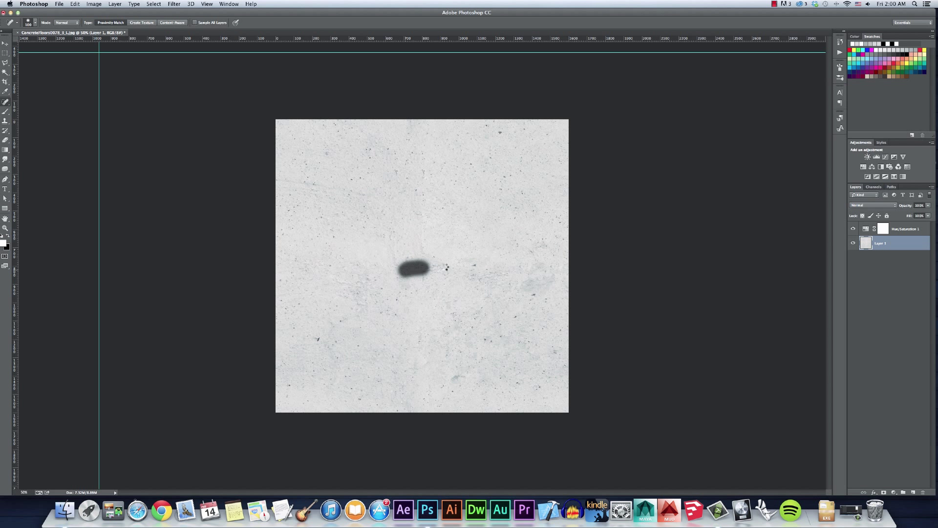
Enlarge the healing brush to 175 and heal the remaining seam spots around the centre
key("bracketright")
key("bracketright")
key("bracketright")
left_click(385, 264)
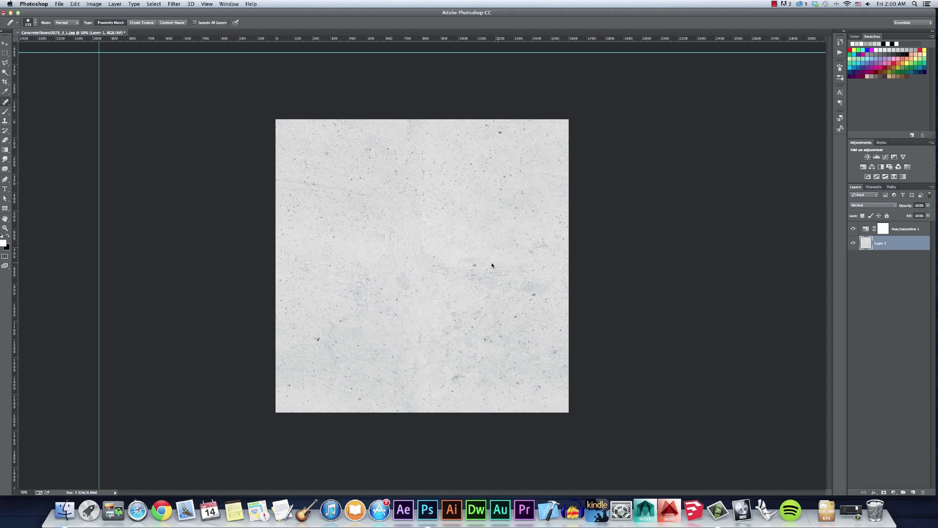
left_click(509, 268)
left_click_drag(562, 244, 556, 266)
mouse_move(308, 281)
left_mouse_down()
mouse_move(339, 276)
mouse_move(327, 293)
left_mouse_up()
left_click_drag(421, 247, 424, 223)
key("v")
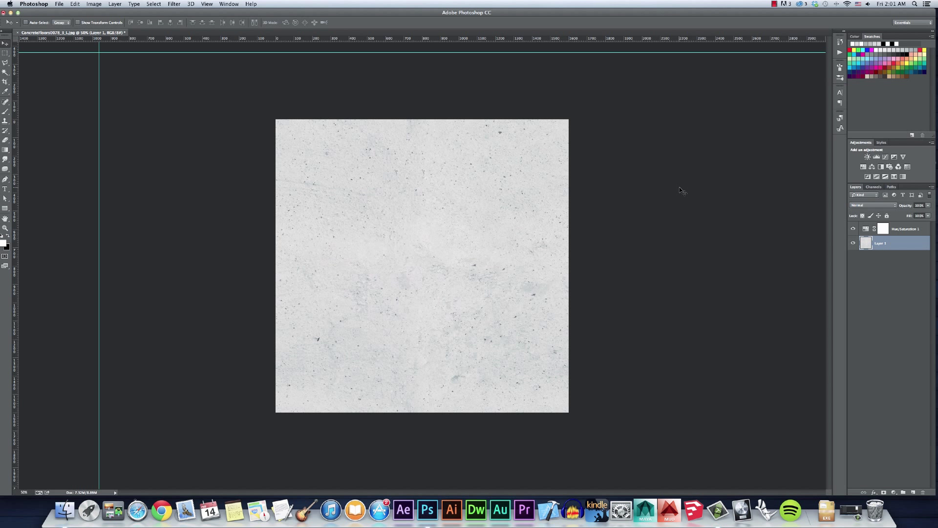